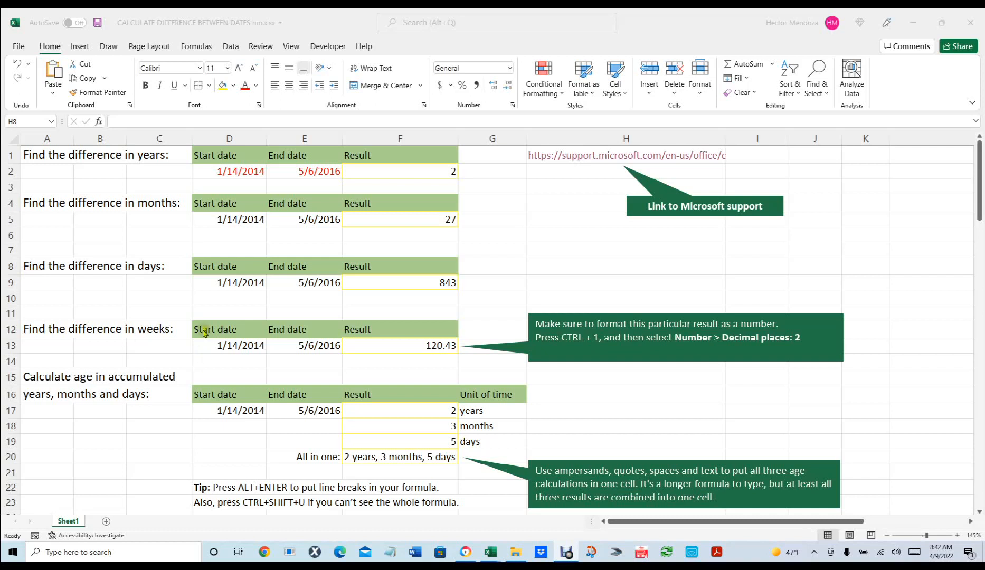
Step: Look through the worksheet's date and time difference examples down to row 84, and return to the first example
scroll(209, 324, "down", 11)
scroll(210, 324, "down", 10)
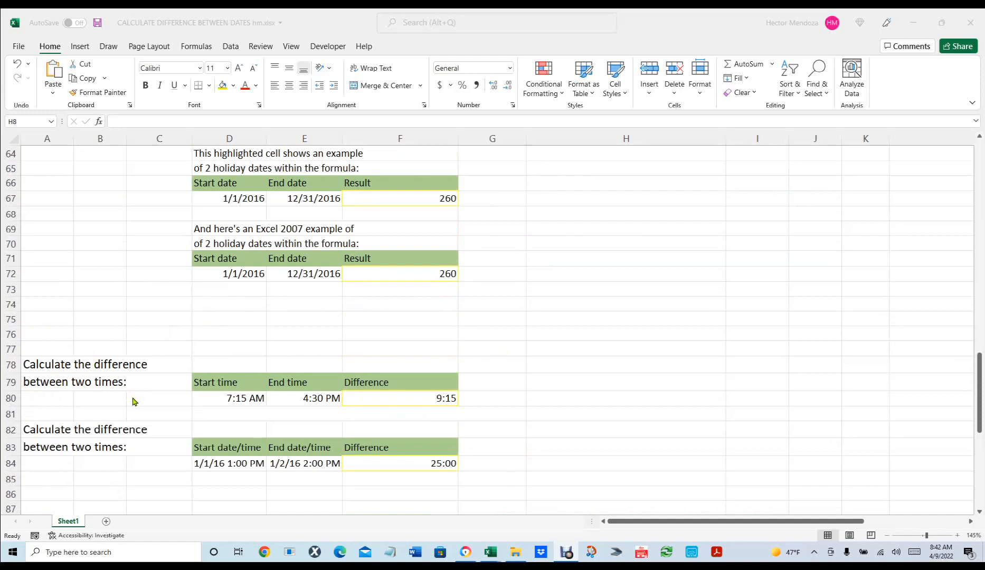
scroll(133, 401, "down", 1)
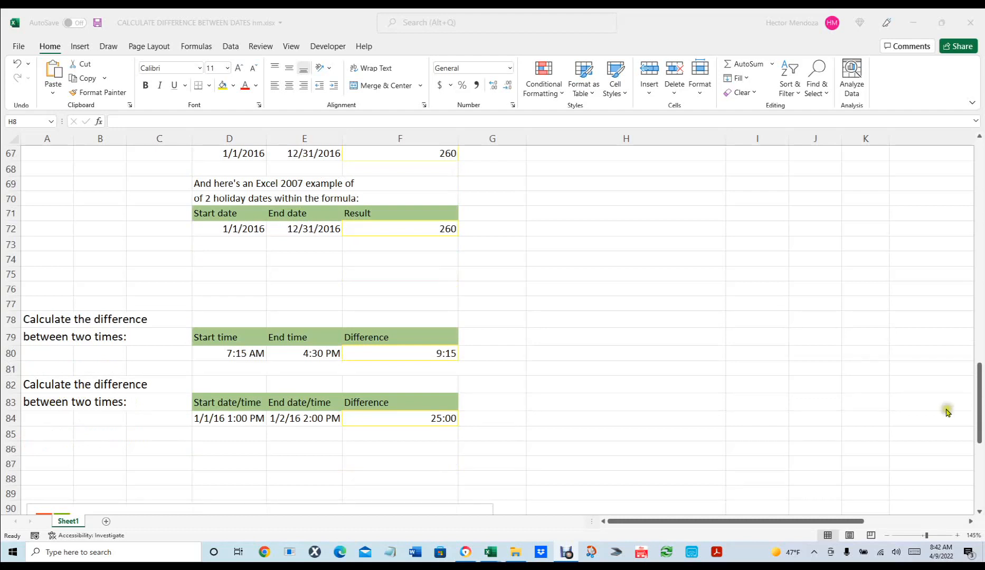
left_click_drag(977, 398, 962, 243)
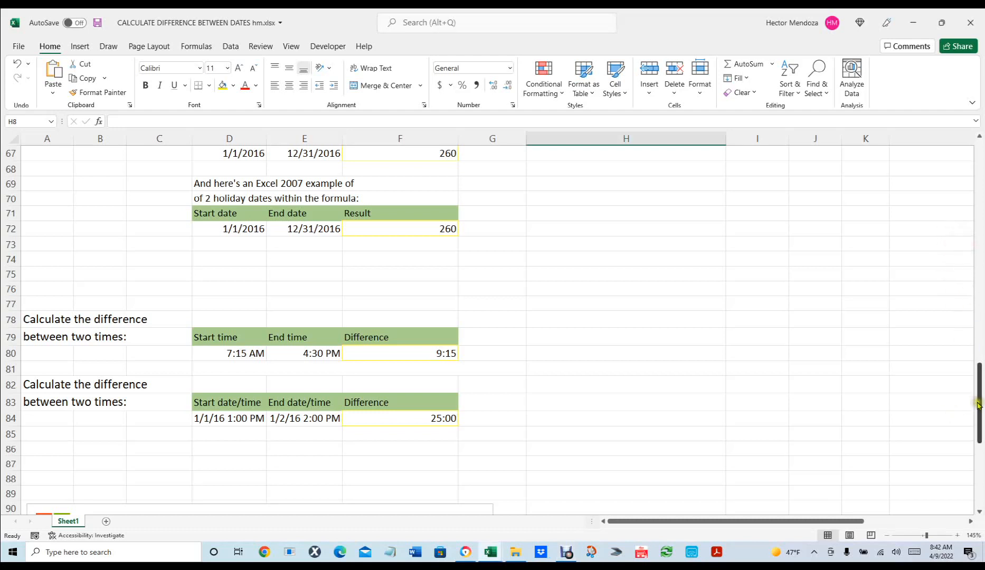
left_click_drag(977, 402, 936, 154)
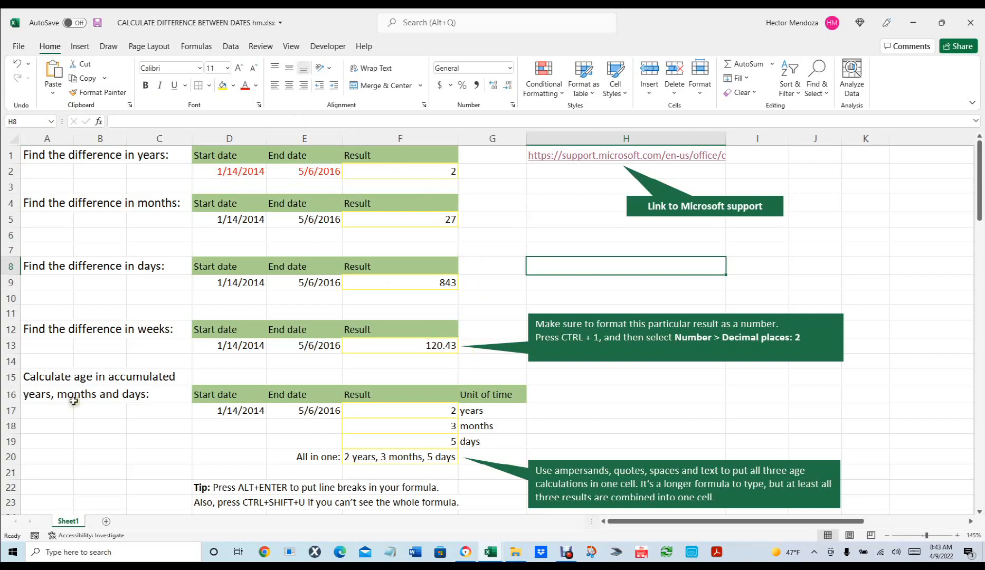
Step: In the difference-in-years example, enter the birth date as start date in D2 and set the end date in E2 to 4/9/2022
left_click(240, 170)
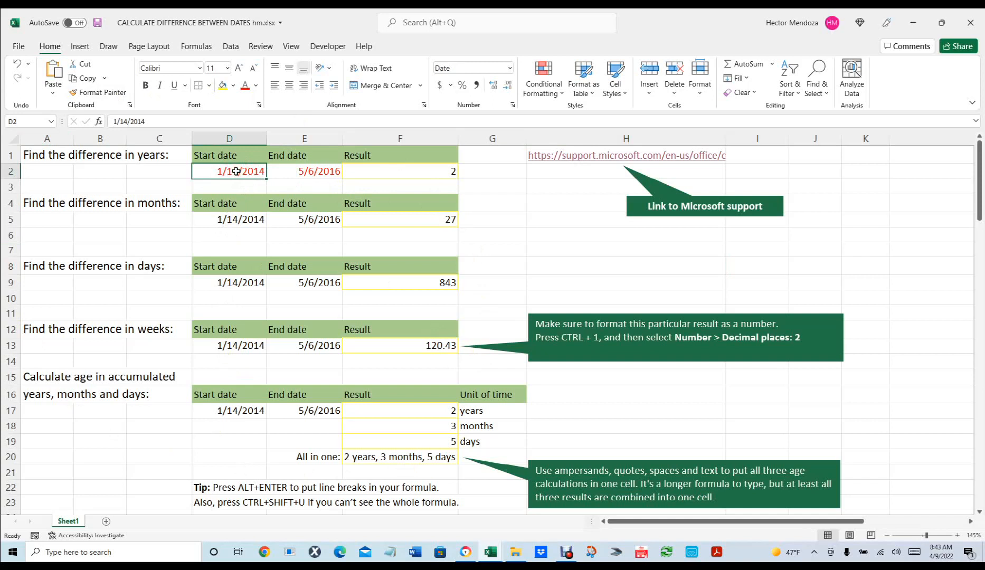
type("2/19/")
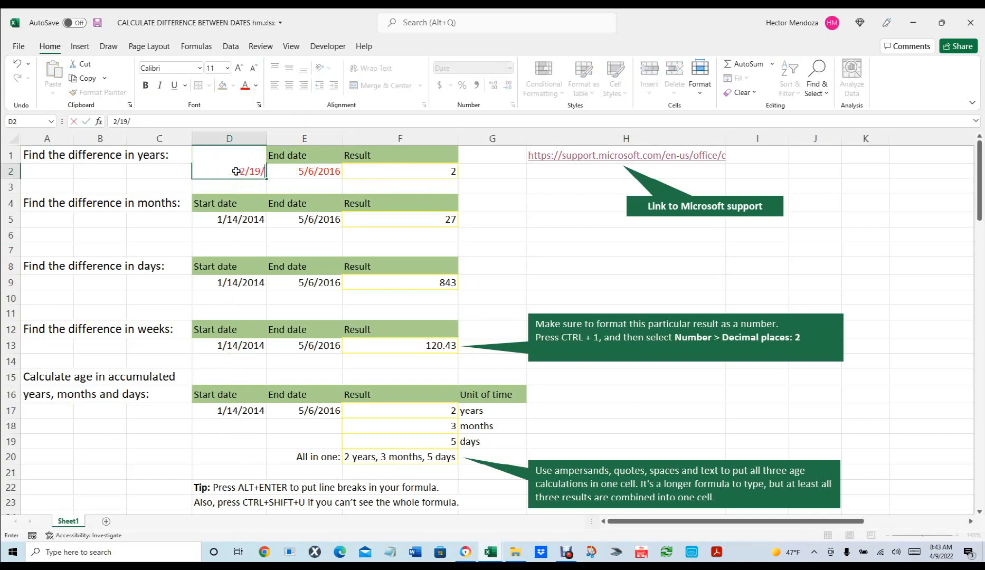
type("1960")
key("Tab")
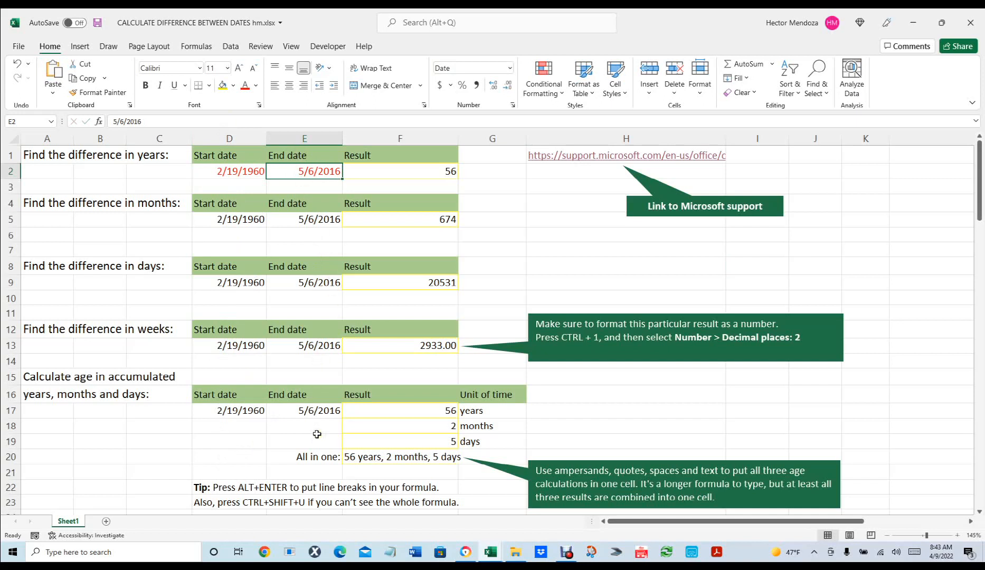
left_click(298, 168)
type("4/9/2022")
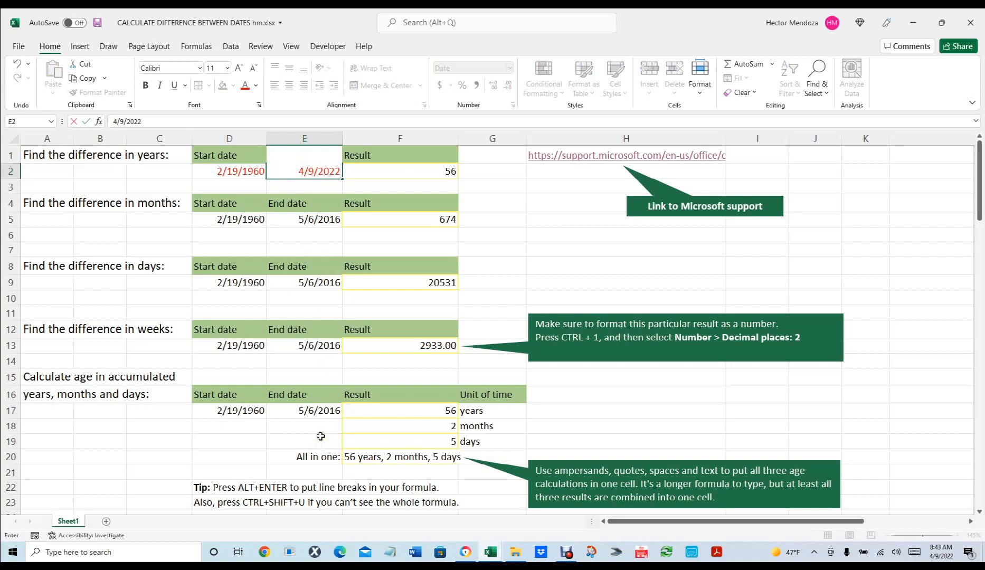
key("Return")
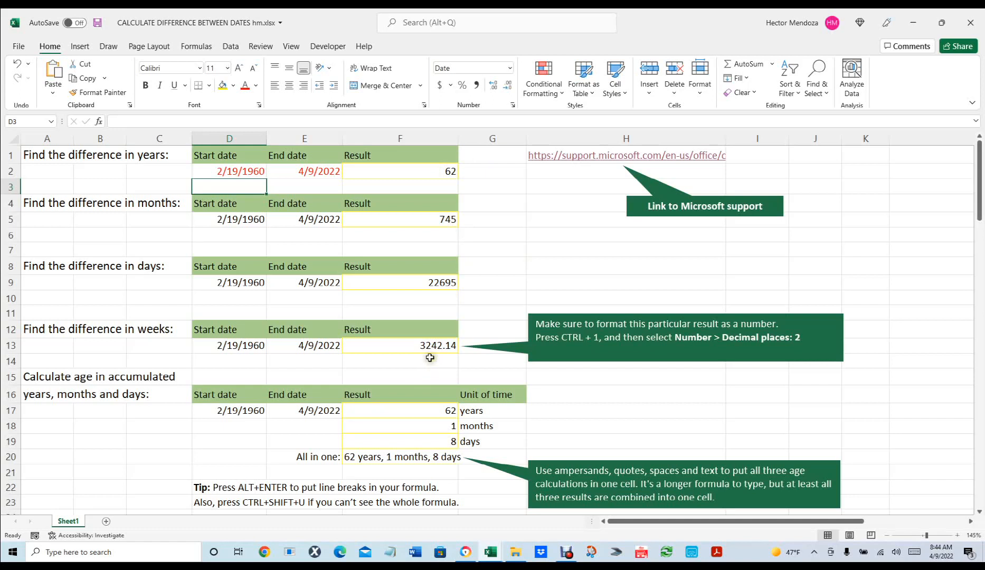
Step: Set the start time in D80 of the first time-difference example to 8:00 am
scroll(428, 360, "down", 2)
scroll(430, 357, "down", 6)
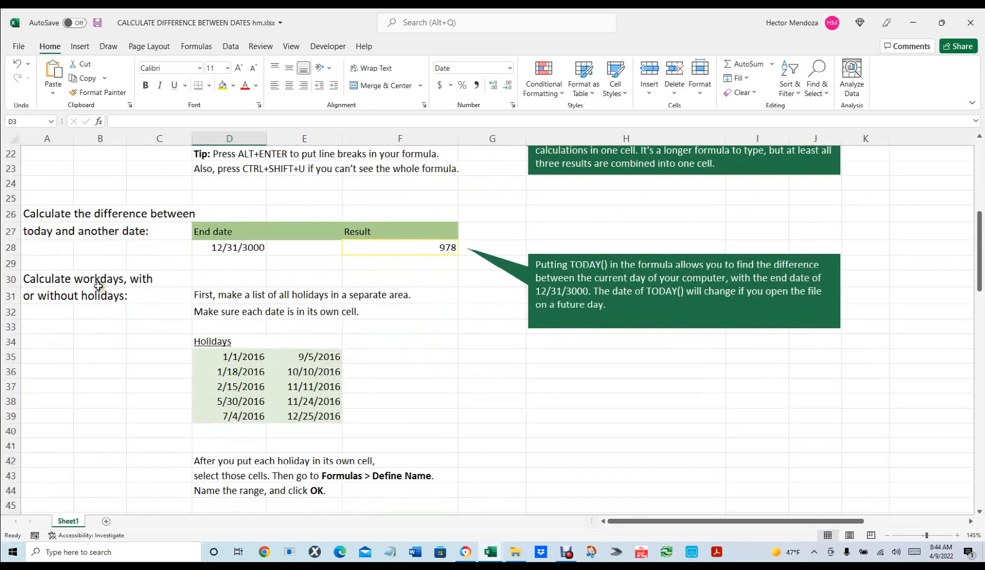
scroll(189, 314, "down", 7)
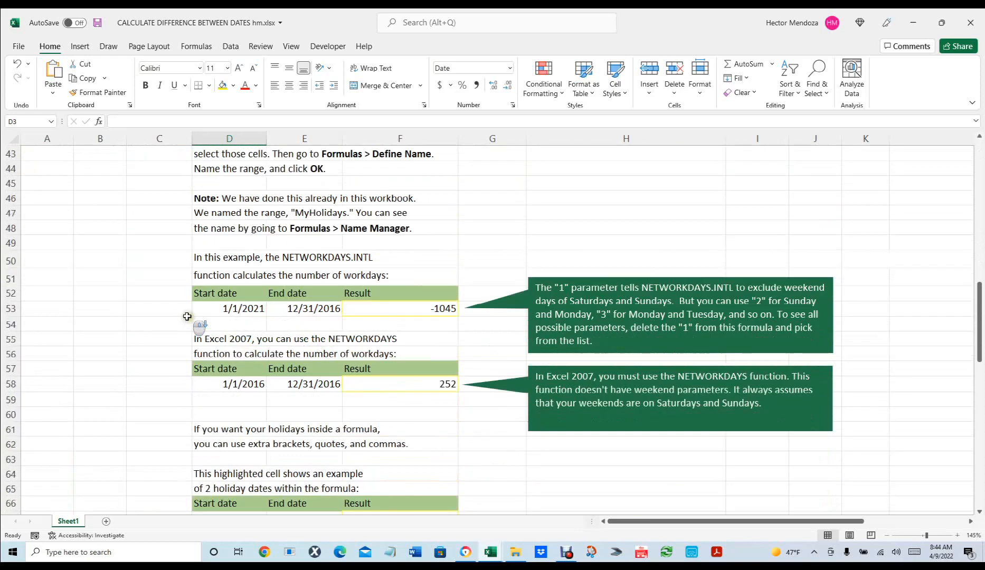
scroll(188, 316, "down", 3)
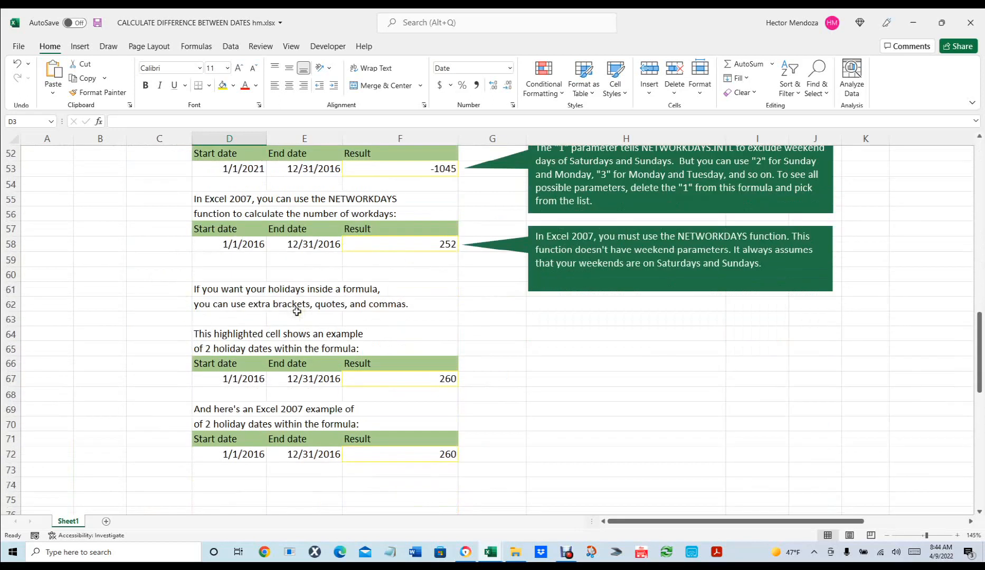
scroll(297, 312, "down", 5)
scroll(298, 313, "down", 1)
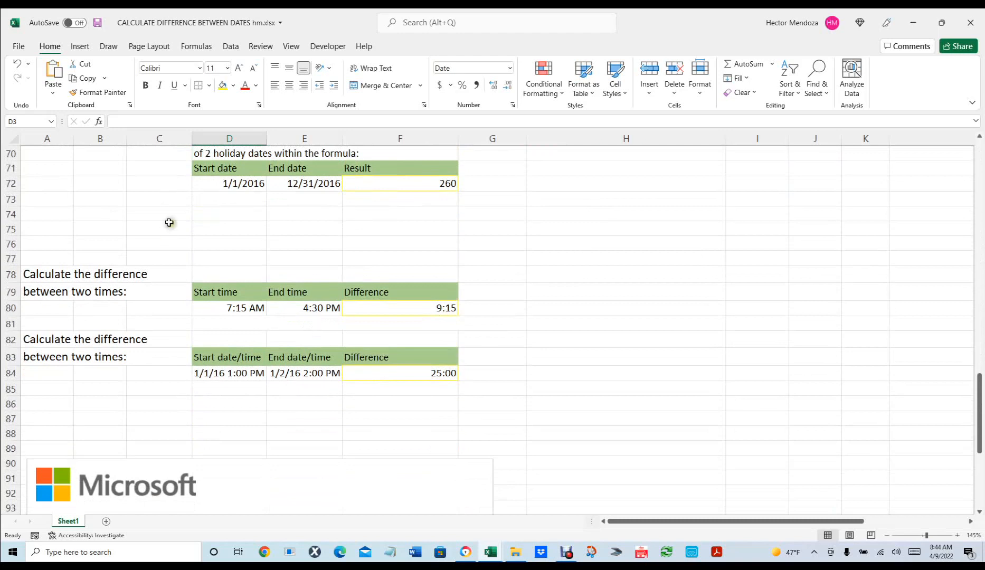
scroll(169, 406, "down", 1)
scroll(170, 406, "up", 1)
left_click(235, 309)
left_click(243, 309)
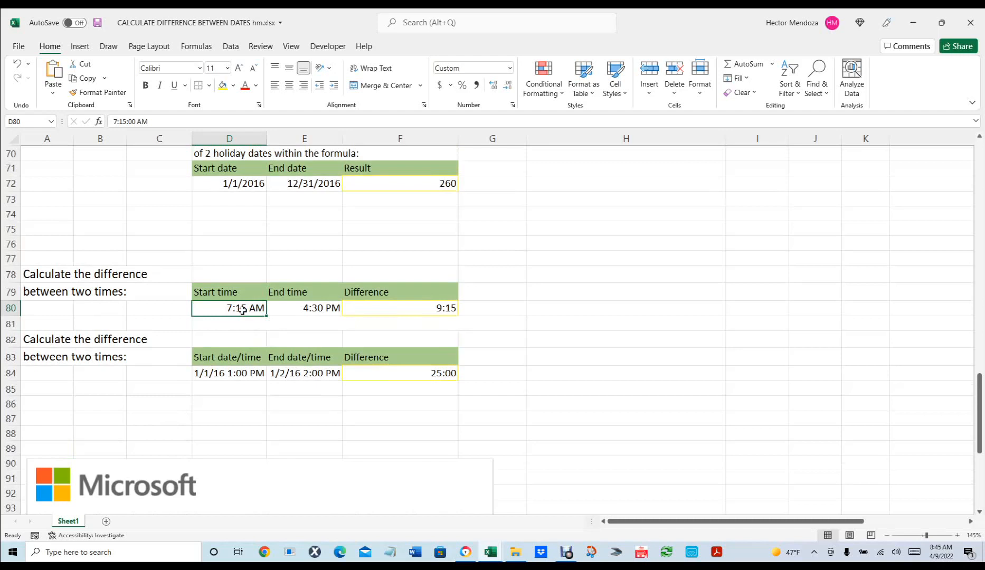
type("8:00")
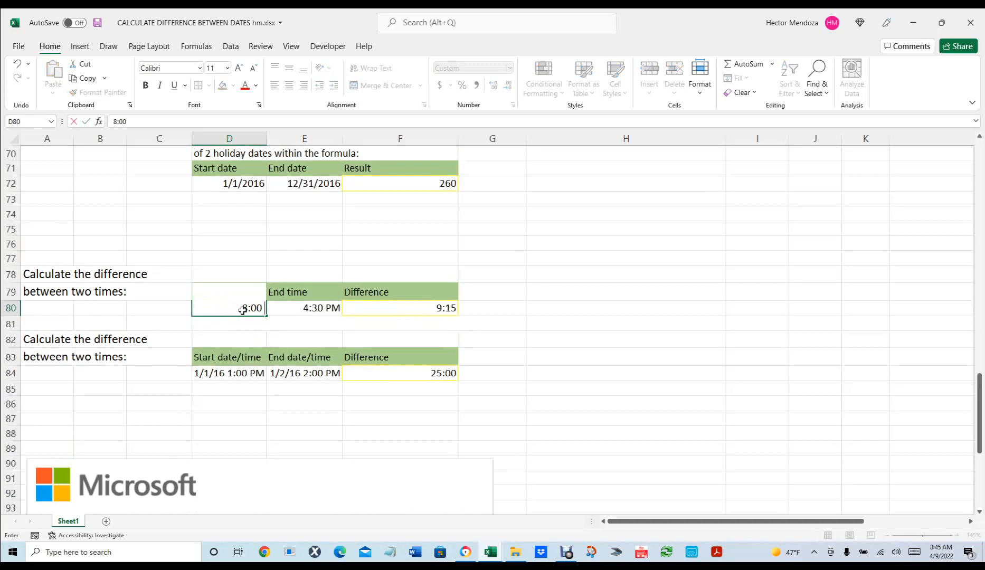
type("am")
key("Return")
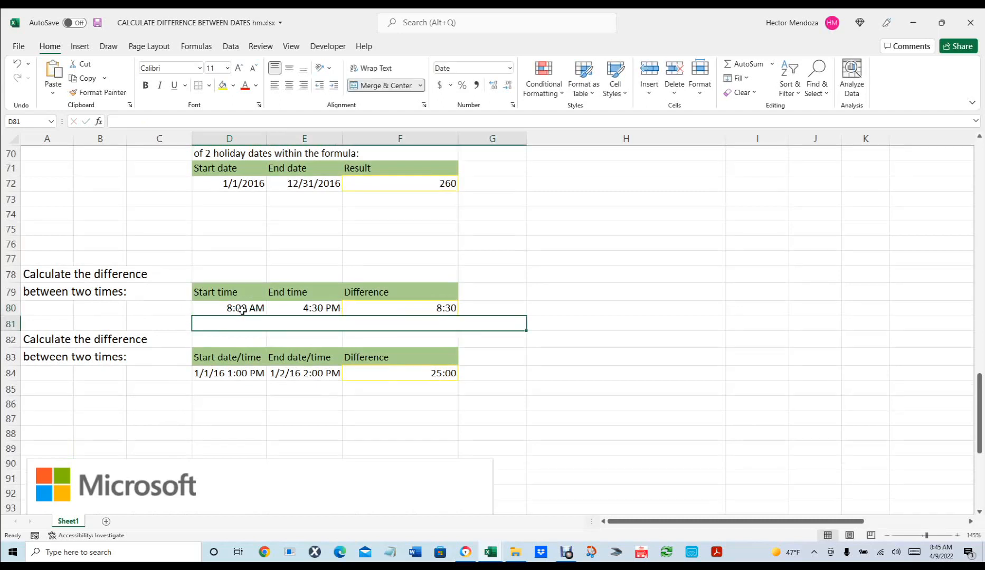
Step: Set the end time in E80 of the first time-difference example to 5:00 pm
left_click(315, 306)
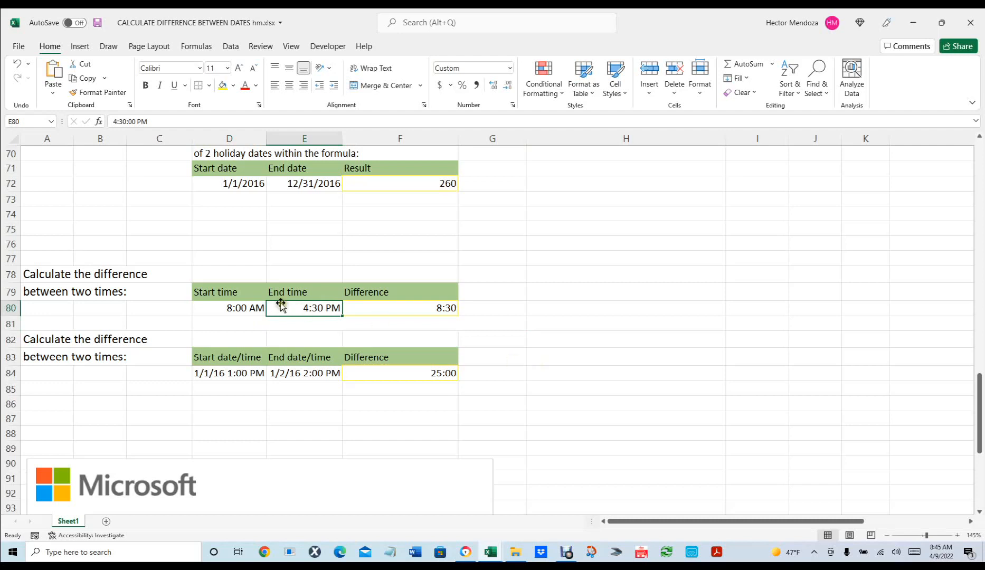
left_click(316, 308)
left_click(315, 307)
left_click_drag(164, 120, 113, 121)
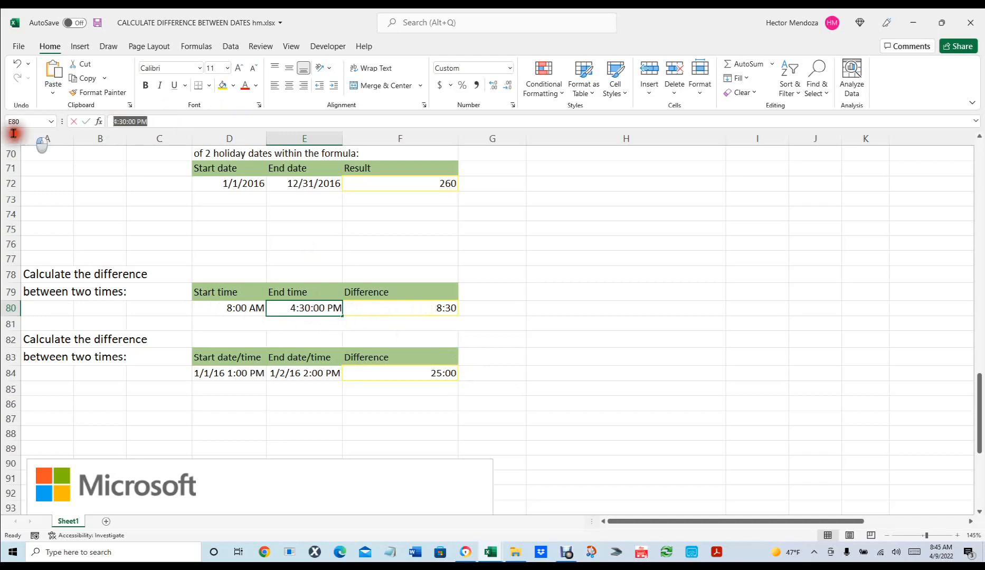
type("5")
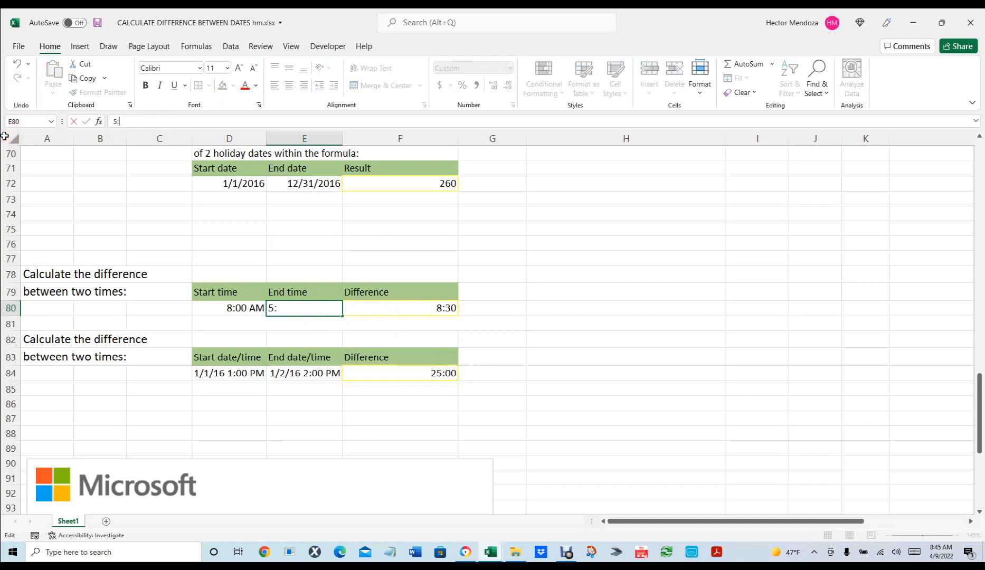
type(":00 pm")
key("Return")
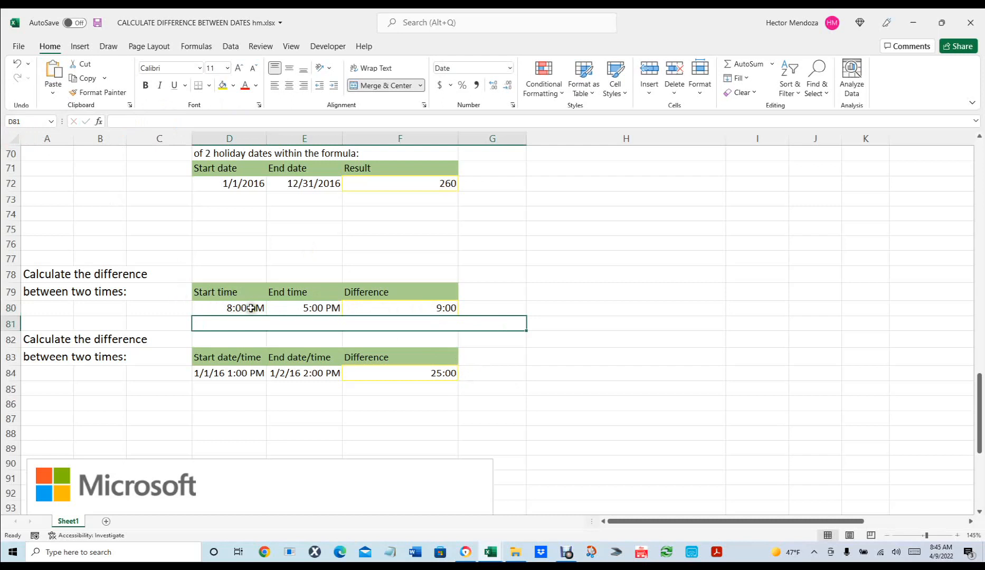
left_click(610, 336)
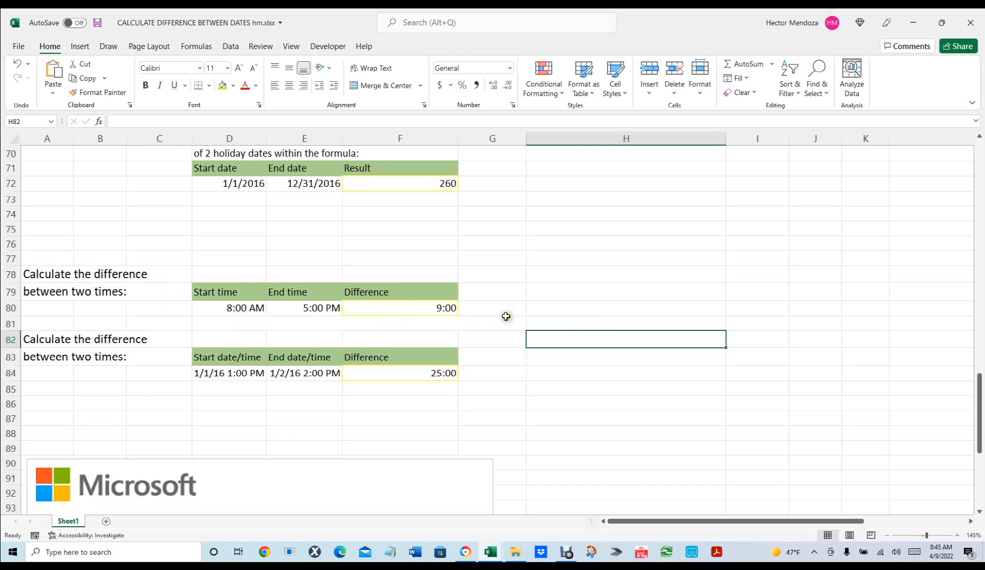
Step: Replace the date part of the start date/time in D84 with 4/9/2020
scroll(506, 317, "down", 1)
scroll(504, 319, "up", 1)
left_click(227, 370)
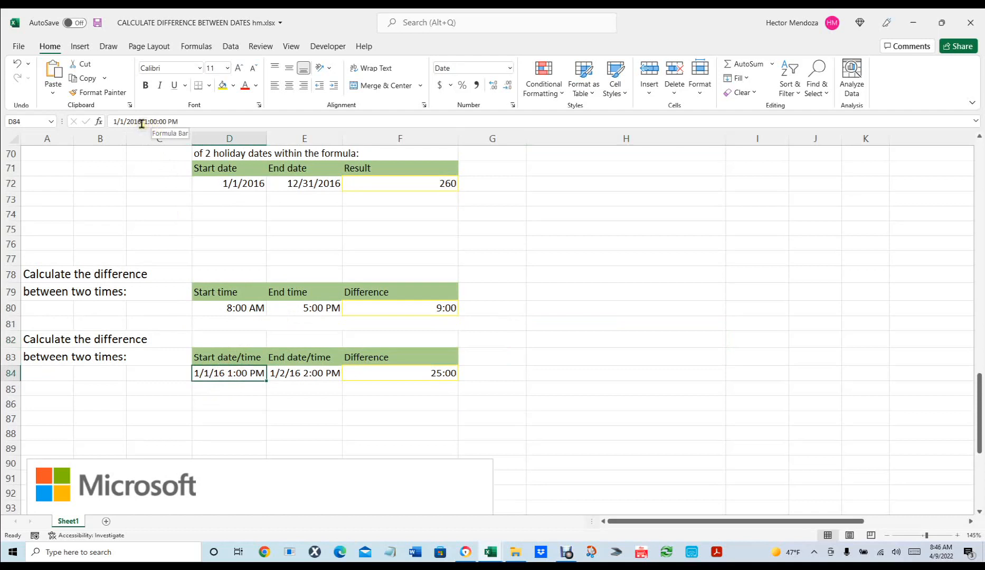
left_click_drag(139, 118, 59, 114)
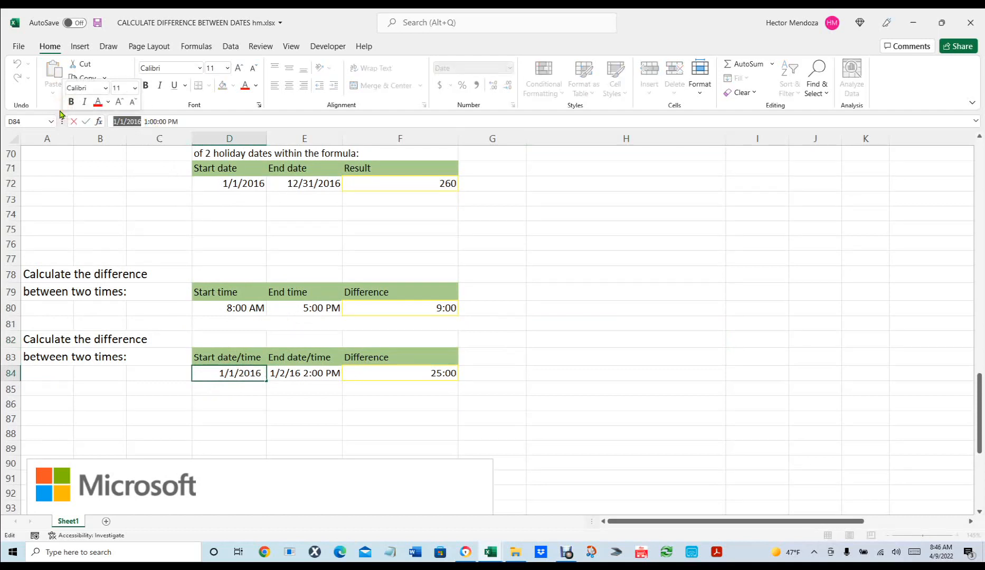
type("4/9")
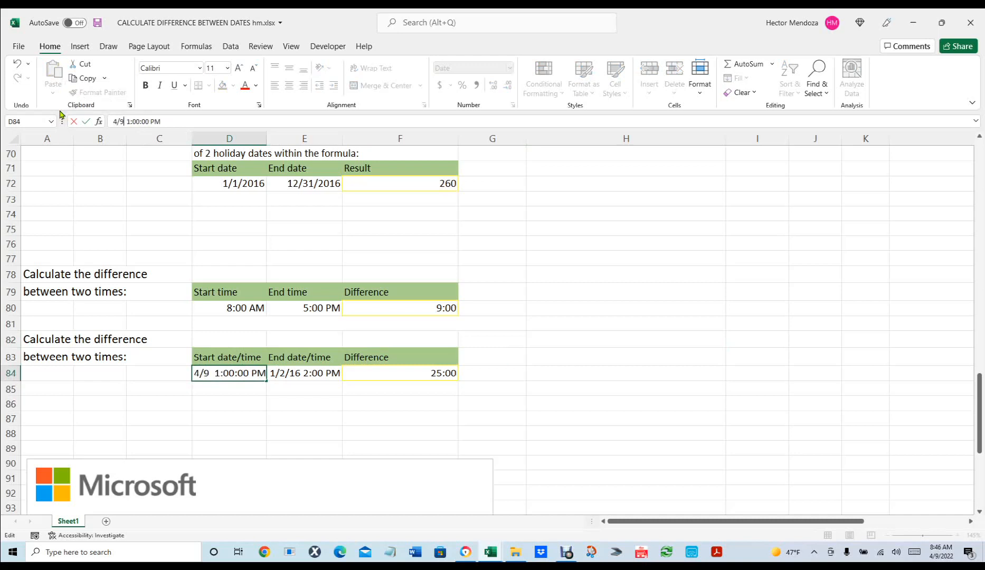
type("/2020")
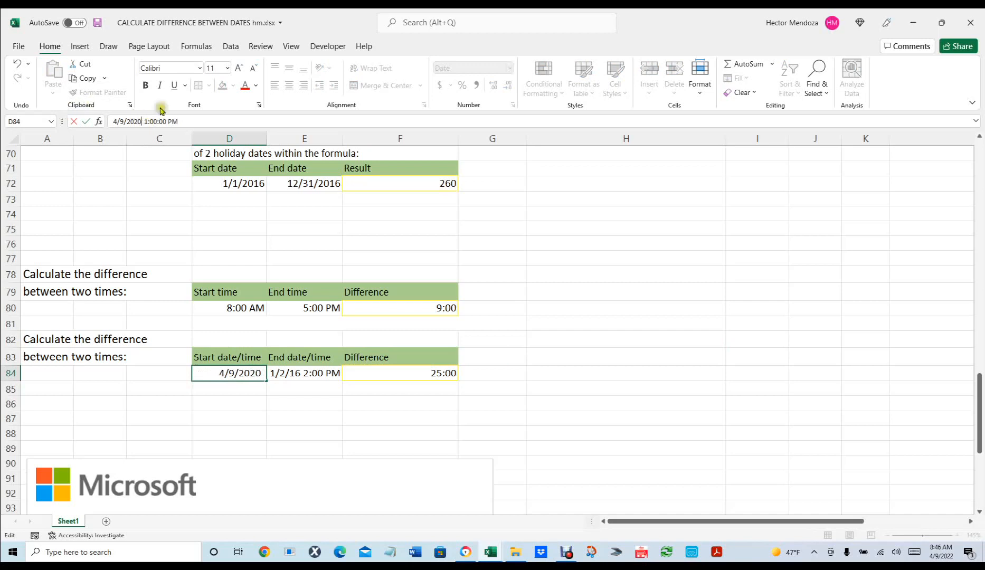
Step: Set the time part of the start date/time in D84 to 8:00:00 am and widen column D enough to show it
left_click_drag(144, 122, 148, 122)
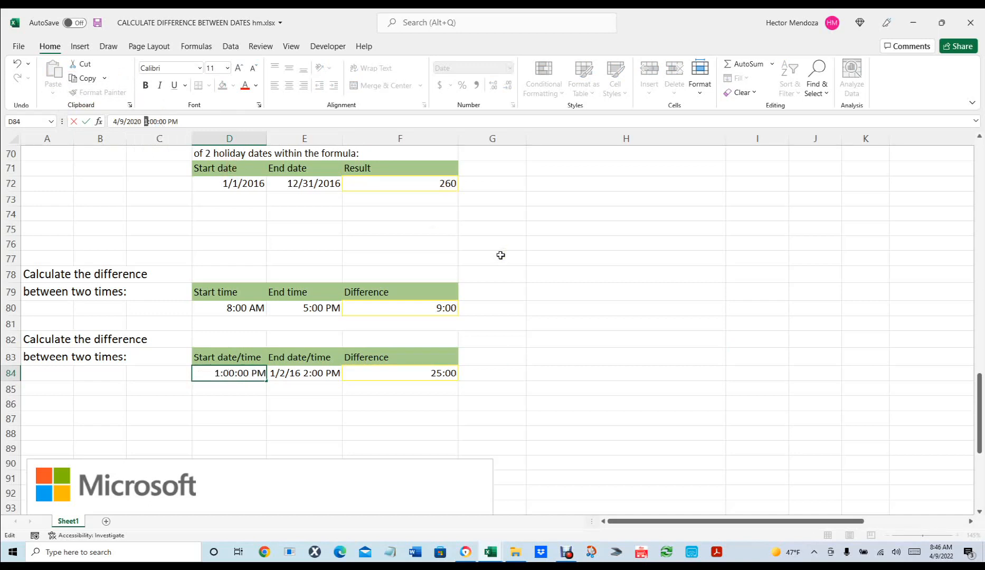
type("8")
left_click(184, 121)
key("BackSpace")
key("BackSpace")
type("am")
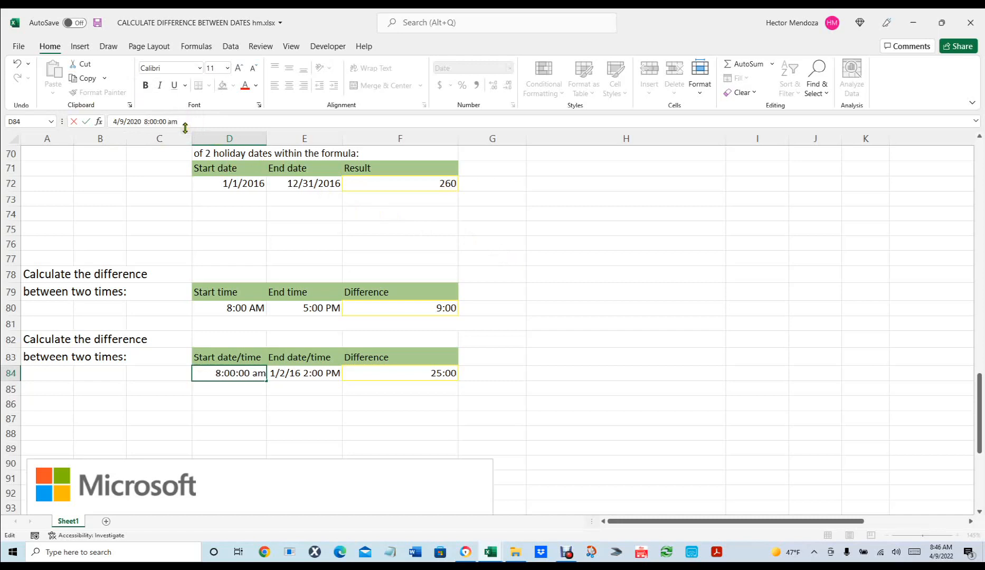
key("Return")
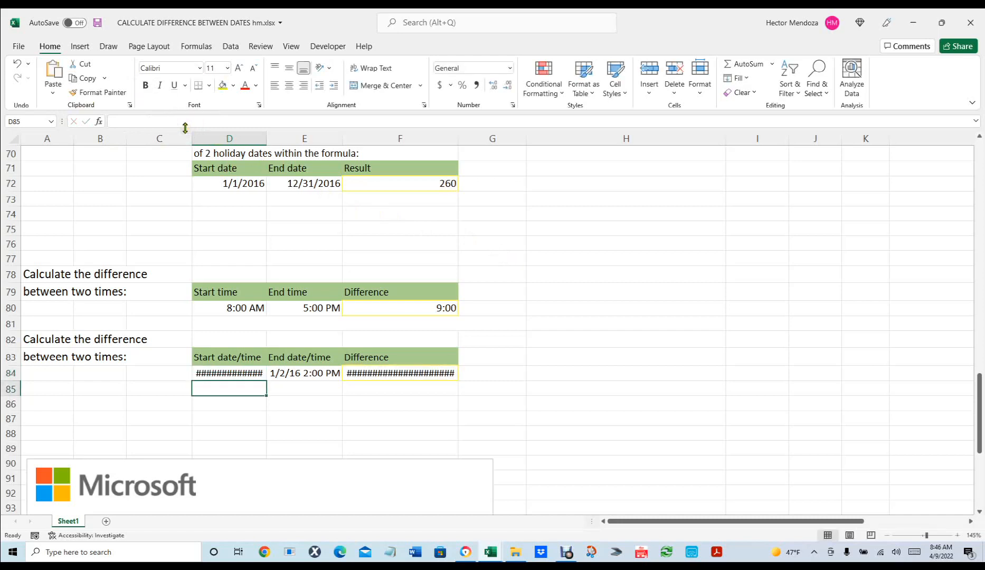
double_click(266, 133)
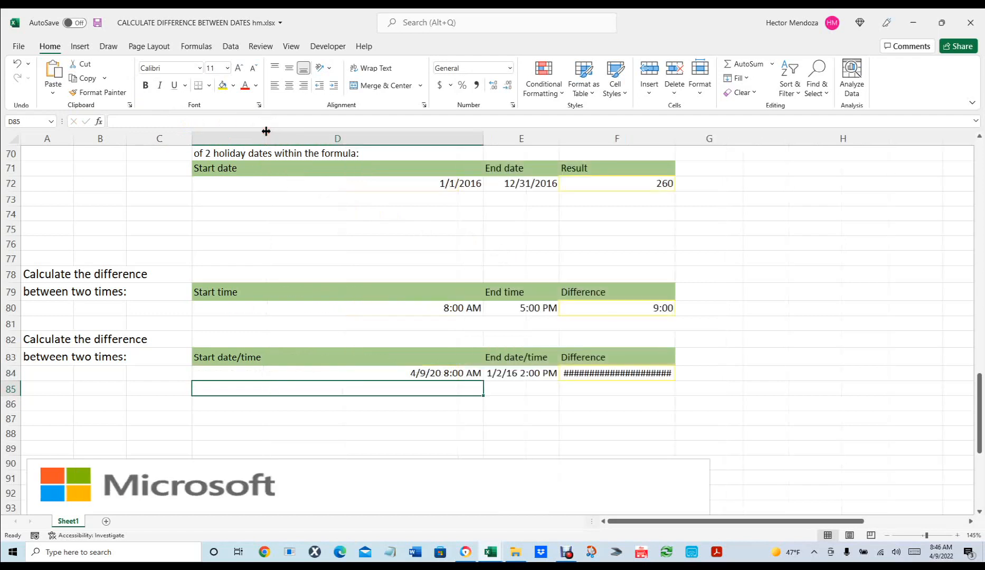
left_click_drag(483, 140, 309, 154)
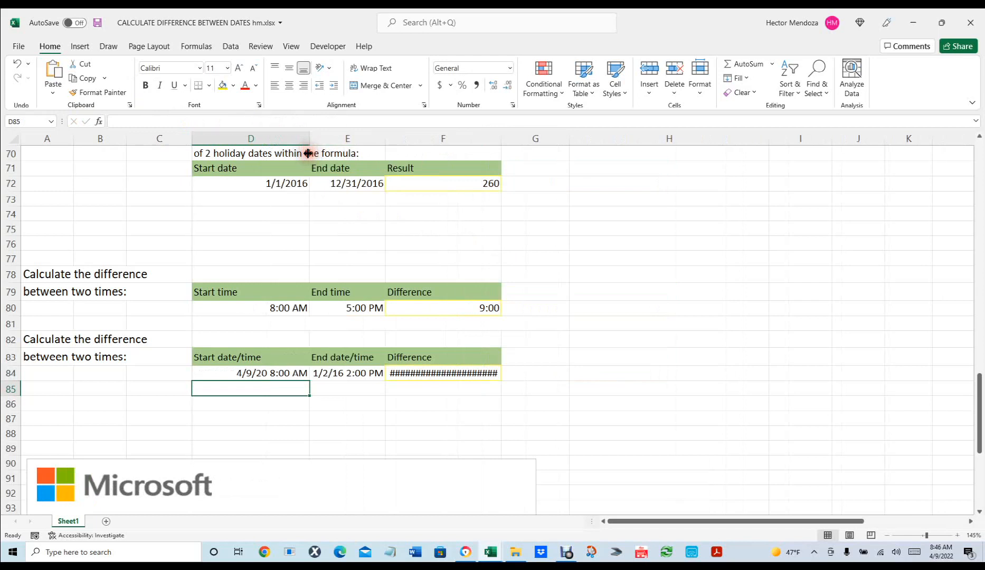
Step: Set the end date/time in E84 to 4/10/2022 2:00:00 am and widen column E enough to show it
left_click(346, 374)
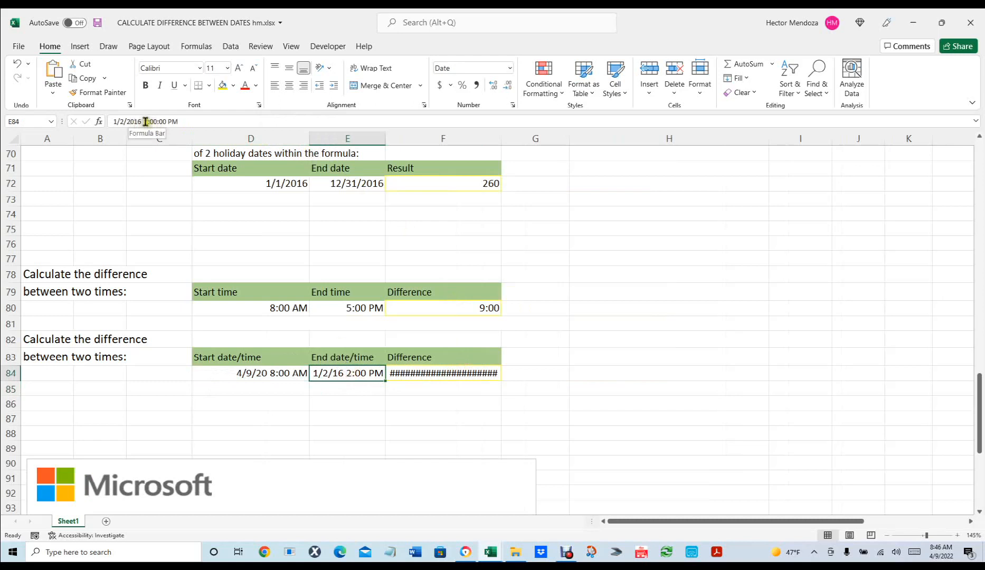
left_click_drag(142, 120, 62, 116)
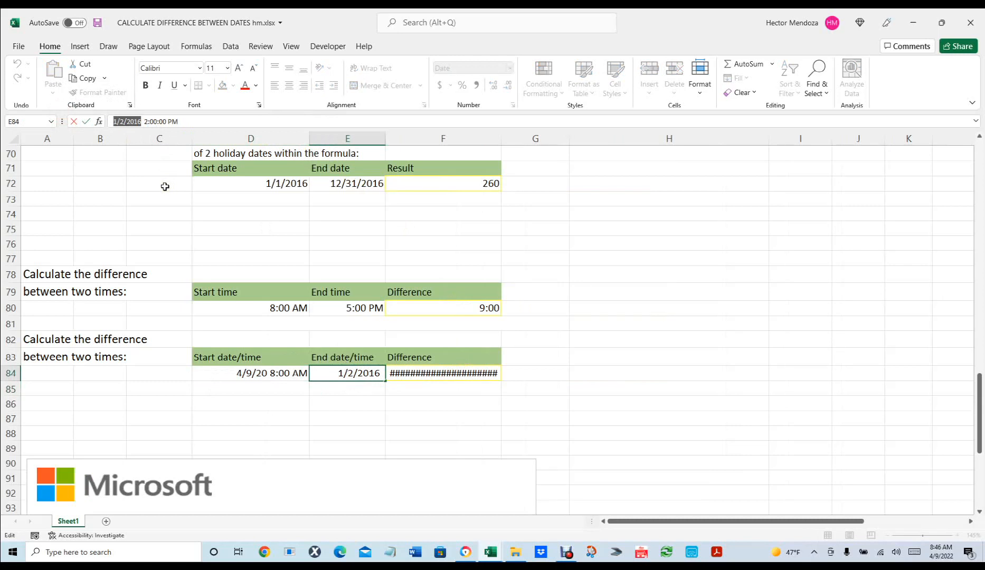
type("4/10/20")
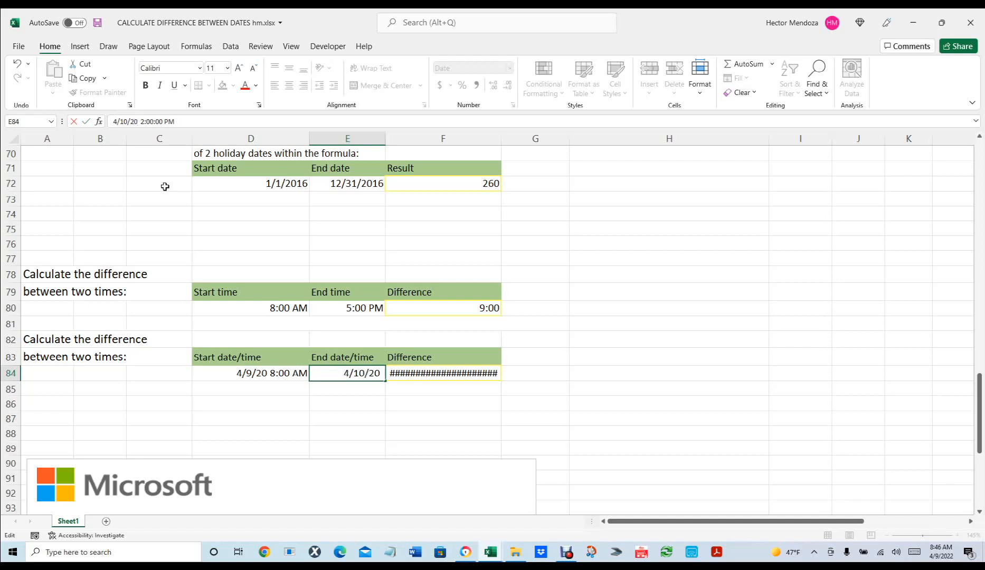
type("22")
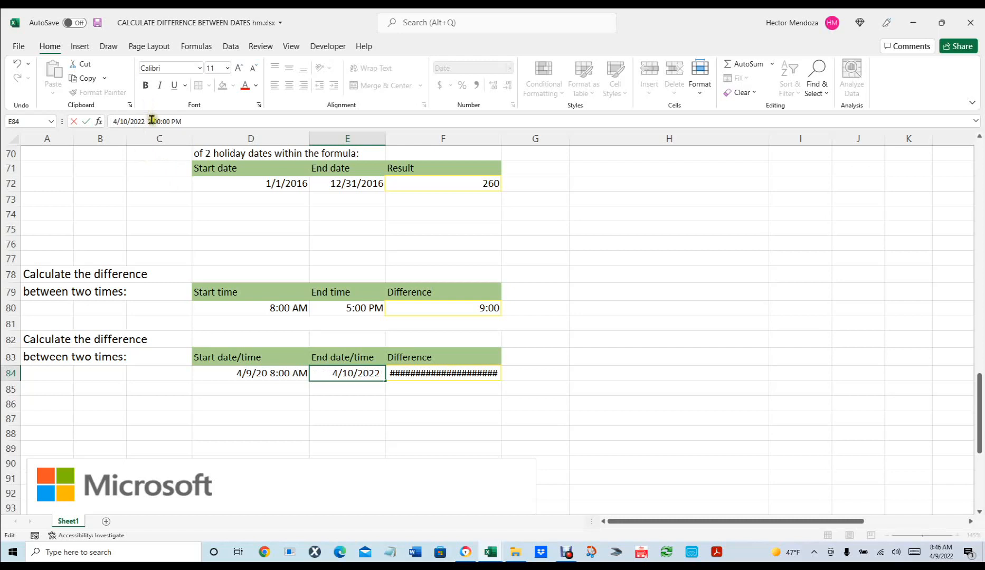
left_click_drag(170, 121, 220, 125)
type("am")
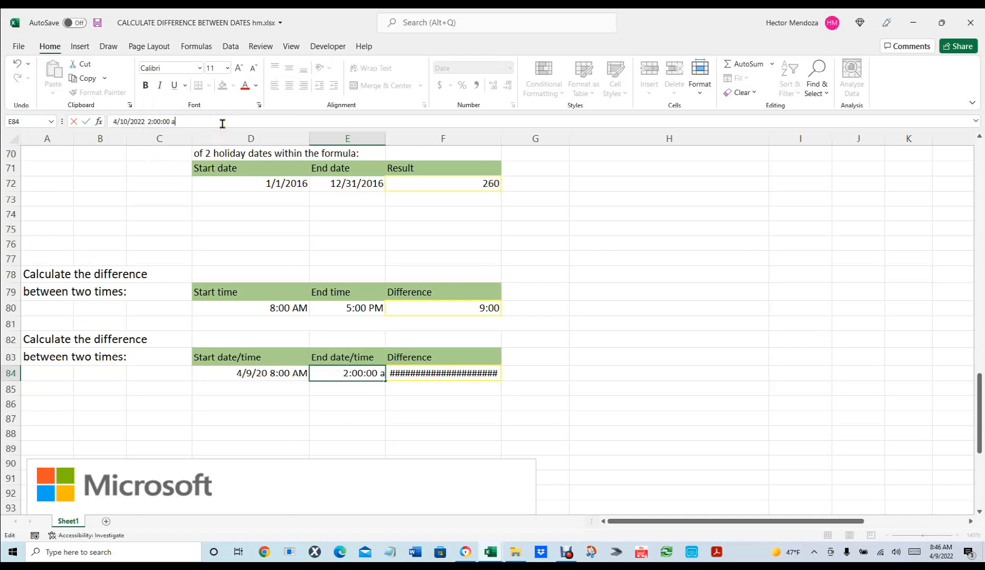
key("Return")
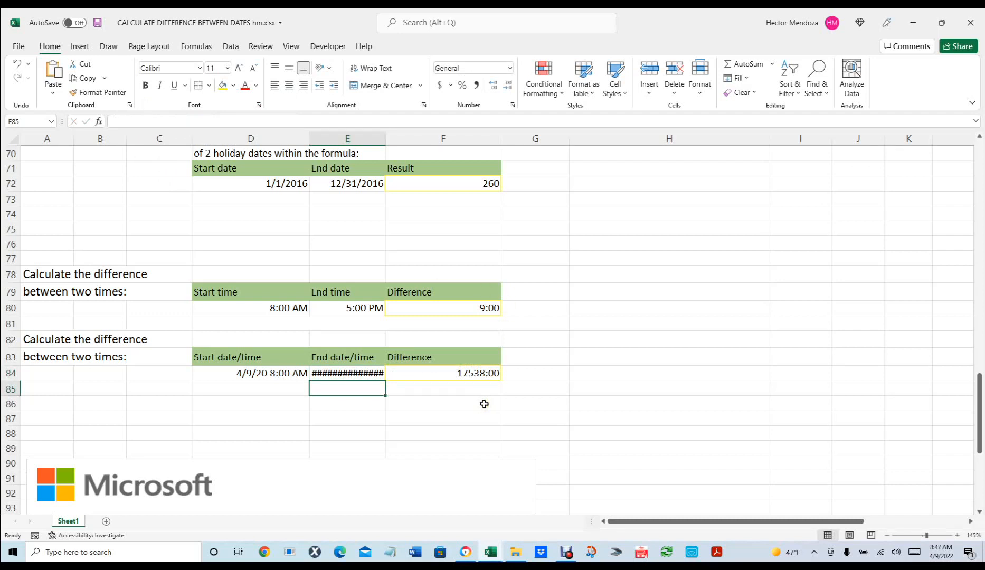
left_click_drag(385, 138, 401, 138)
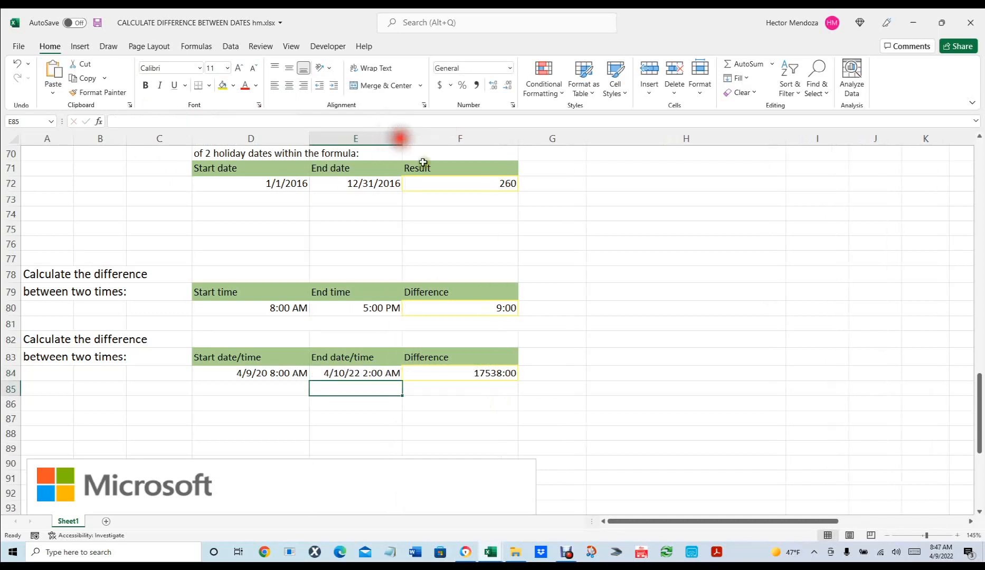
Step: Change the year of the start date/time in D84 to 2022, keeping the rest of the entry
left_click(250, 375)
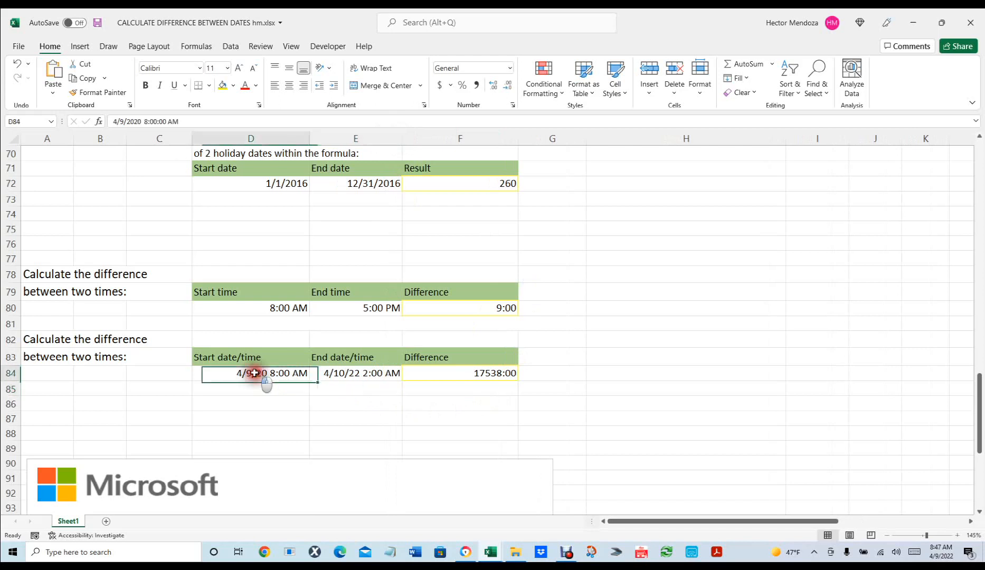
left_click(139, 121)
key("Delete")
key("BackSpace")
type("2")
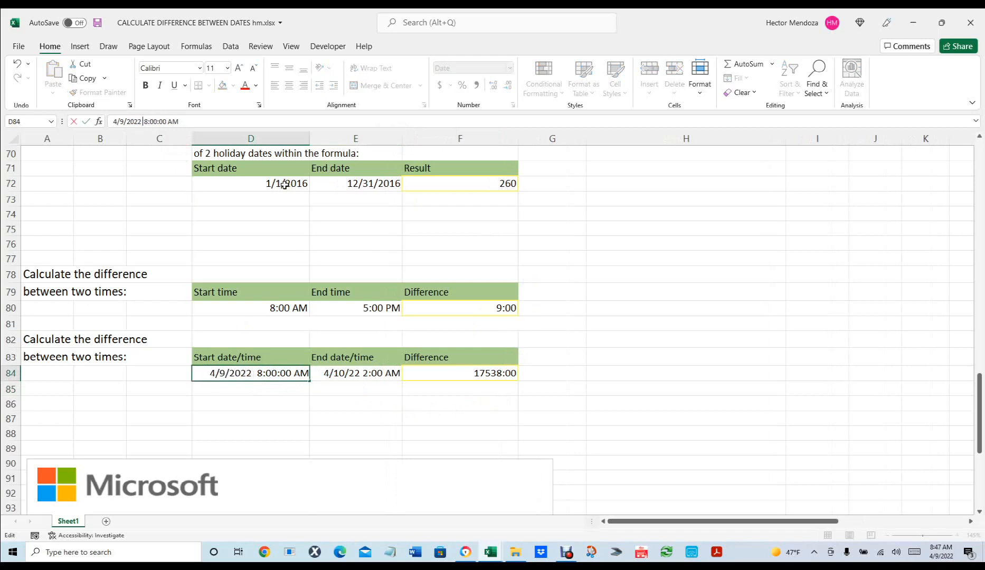
key("Return")
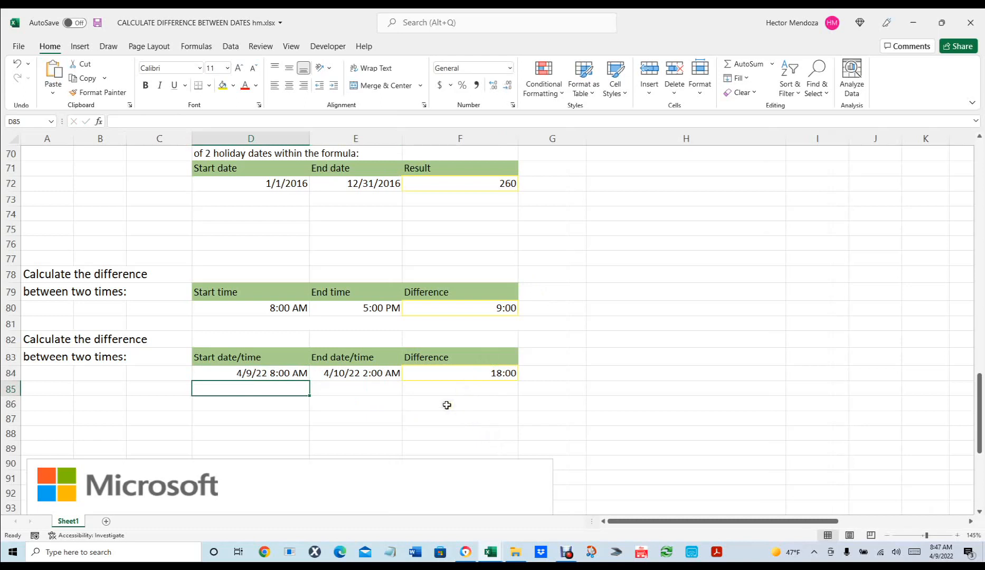
Step: Open the Microsoft support link in H1 and examine the article down to its downloadable date calculation examples
scroll(447, 405, "up", 20)
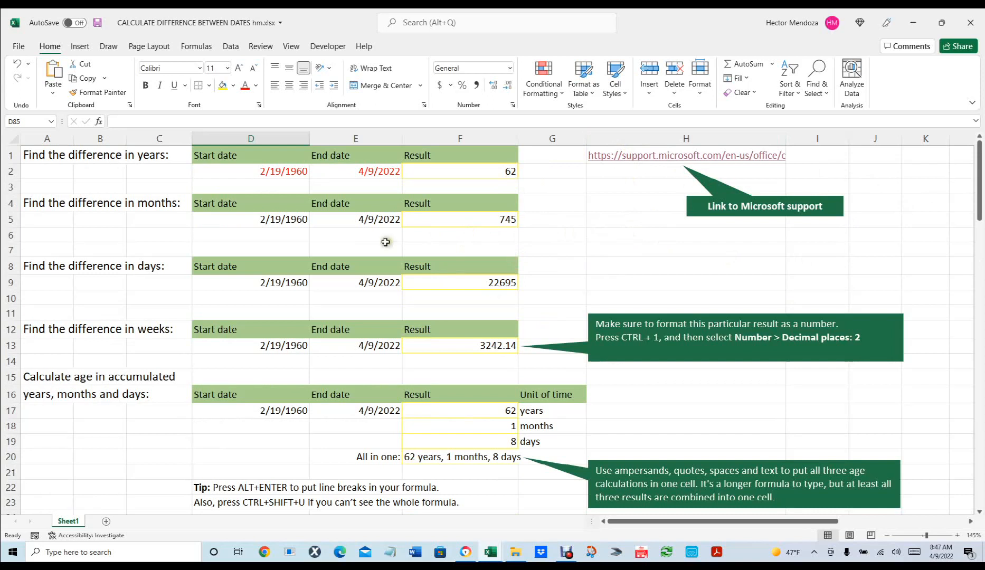
left_click(615, 236)
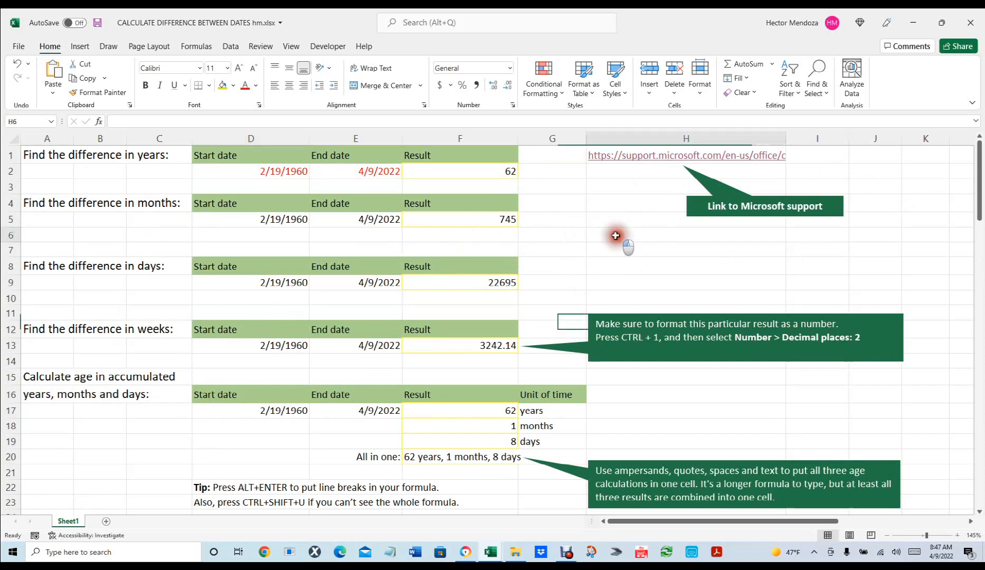
left_click(639, 157)
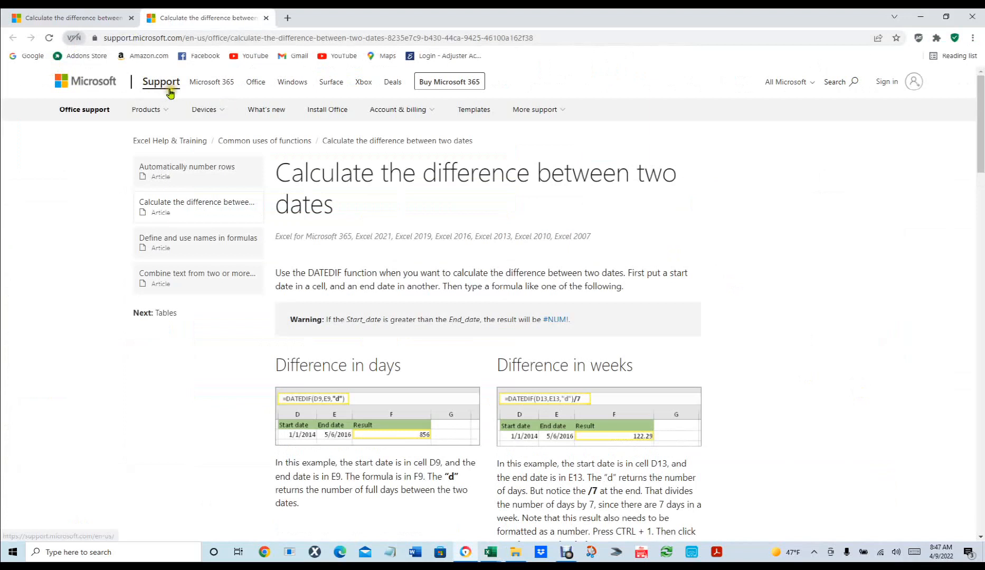
scroll(586, 266, "down", 5)
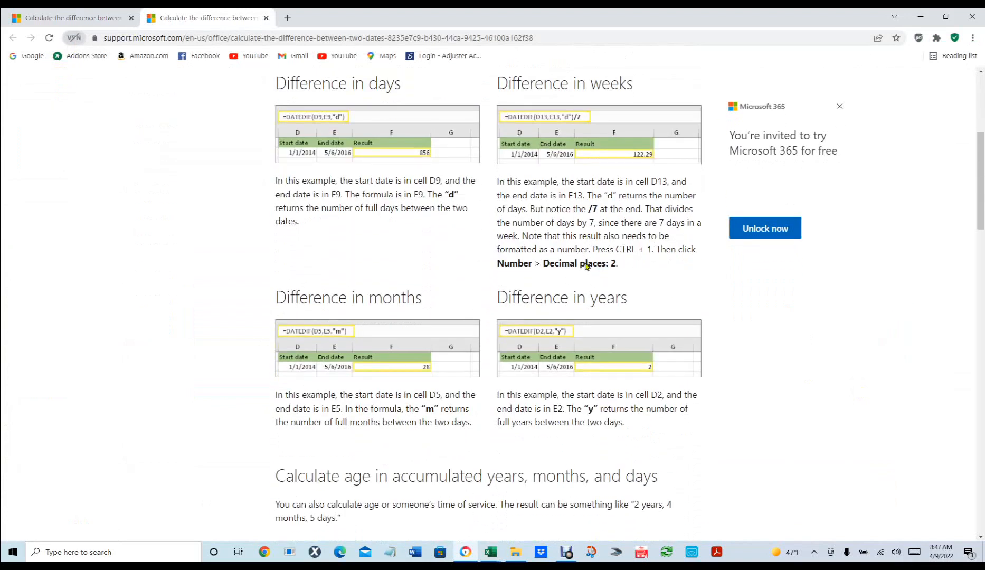
scroll(586, 266, "down", 13)
scroll(586, 266, "down", 5)
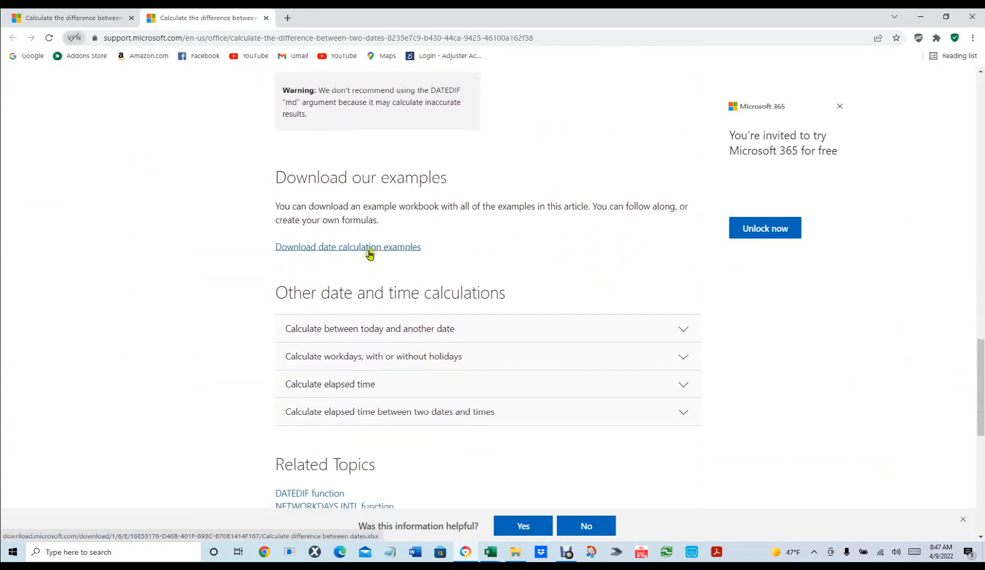
Step: Switch back to Excel and bring up the example workbook CALCULATE DIFFERENCE BETWEEN DATES.xlsx instead of the hm copy
left_click(491, 552)
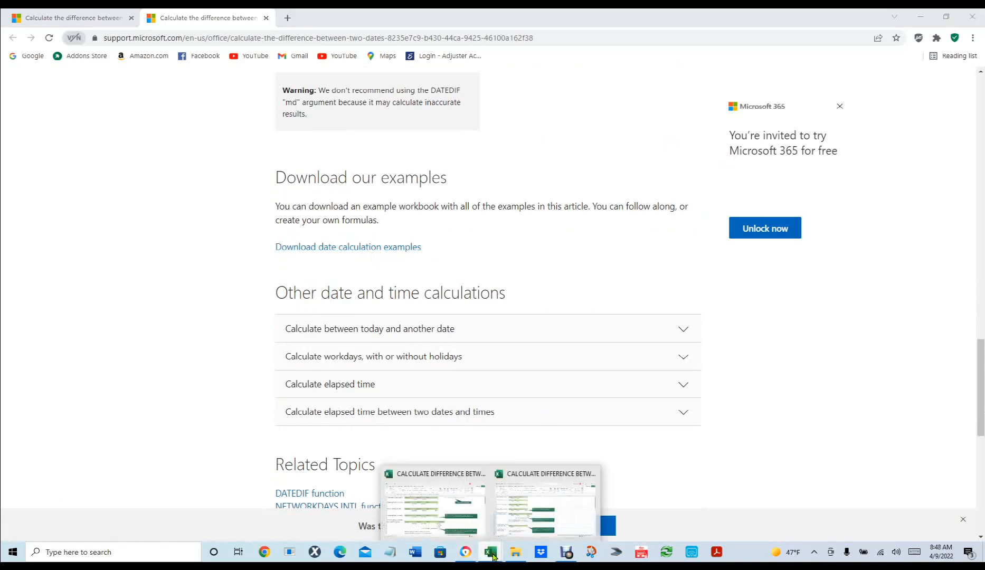
left_click(466, 519)
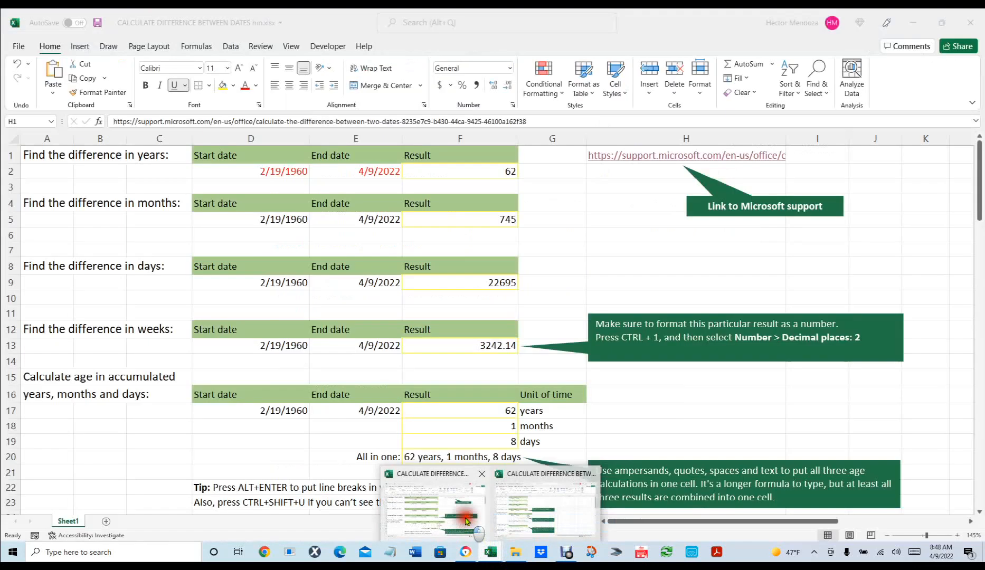
left_click(491, 553)
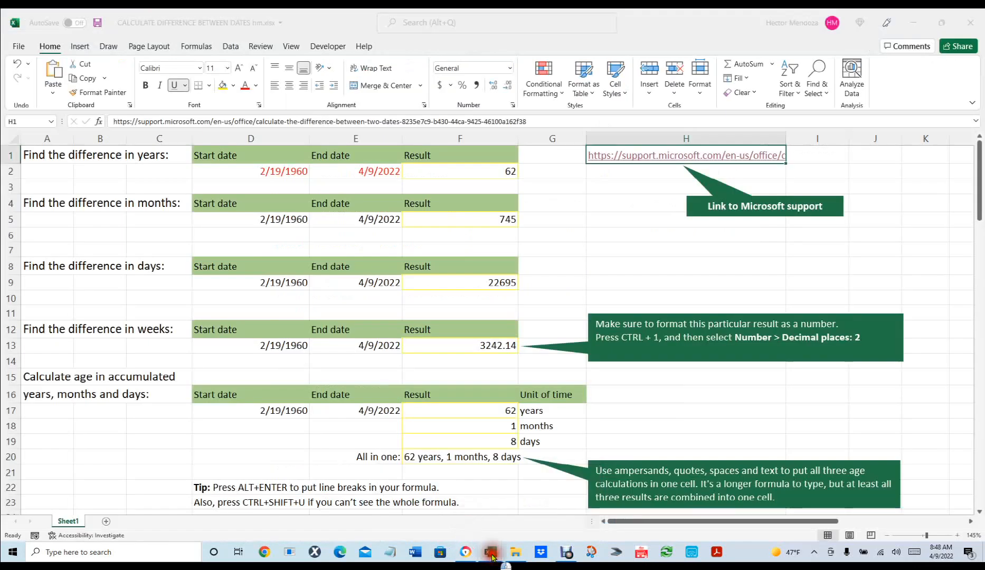
left_click(549, 512)
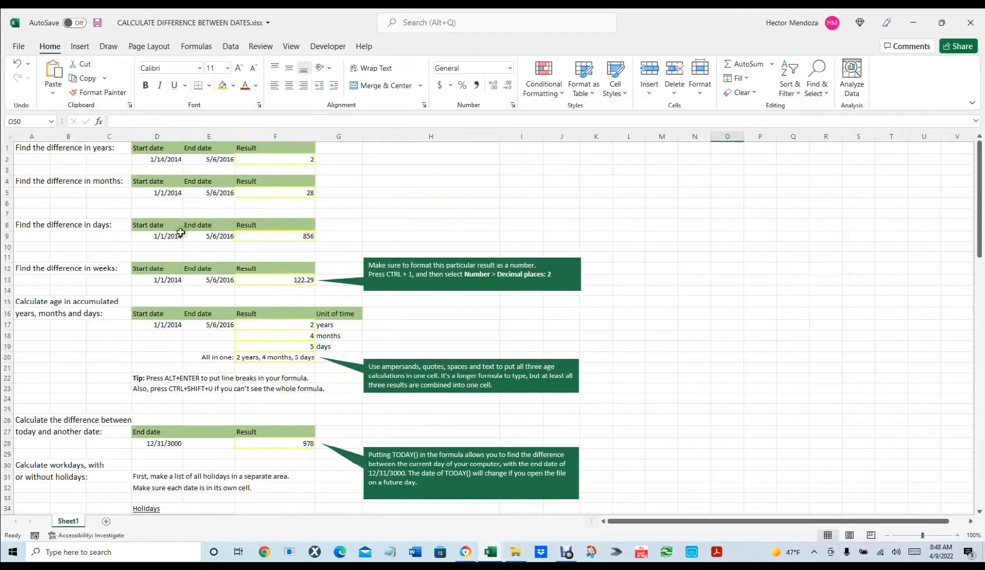
Step: Set the start date in D2 of the years-difference example to the same start date used in the hm workbook
left_click(165, 159)
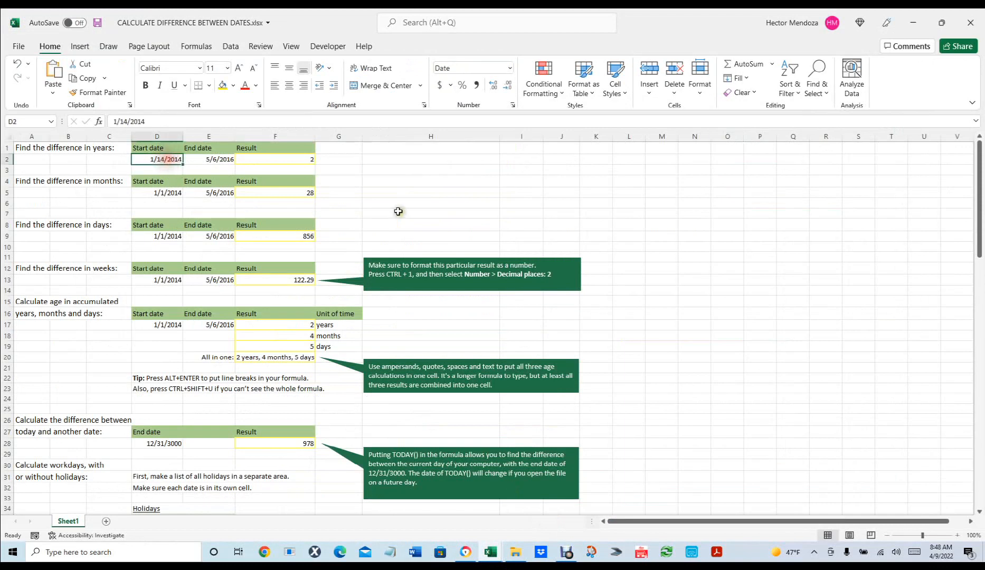
type("2/")
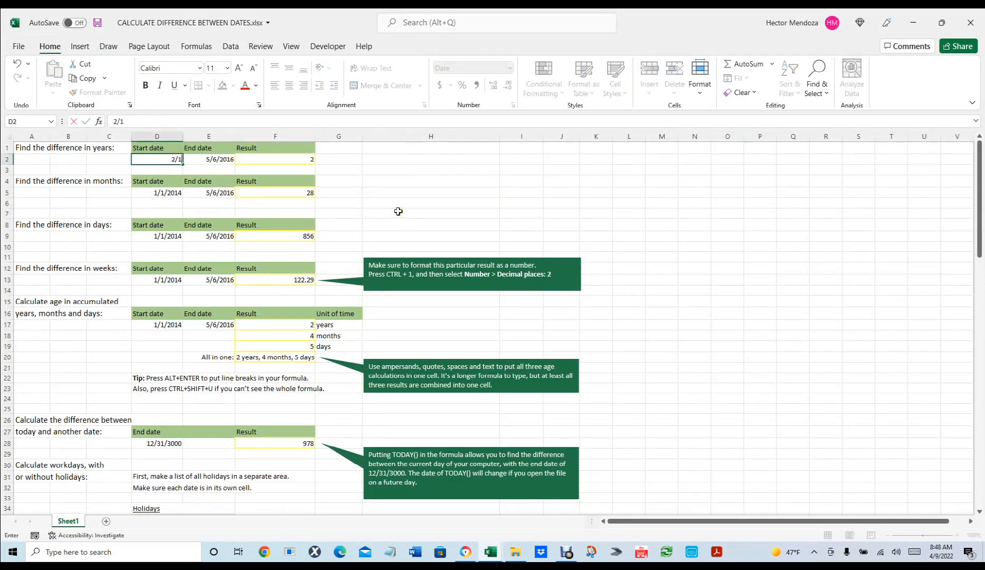
type("19/1960")
key("Return")
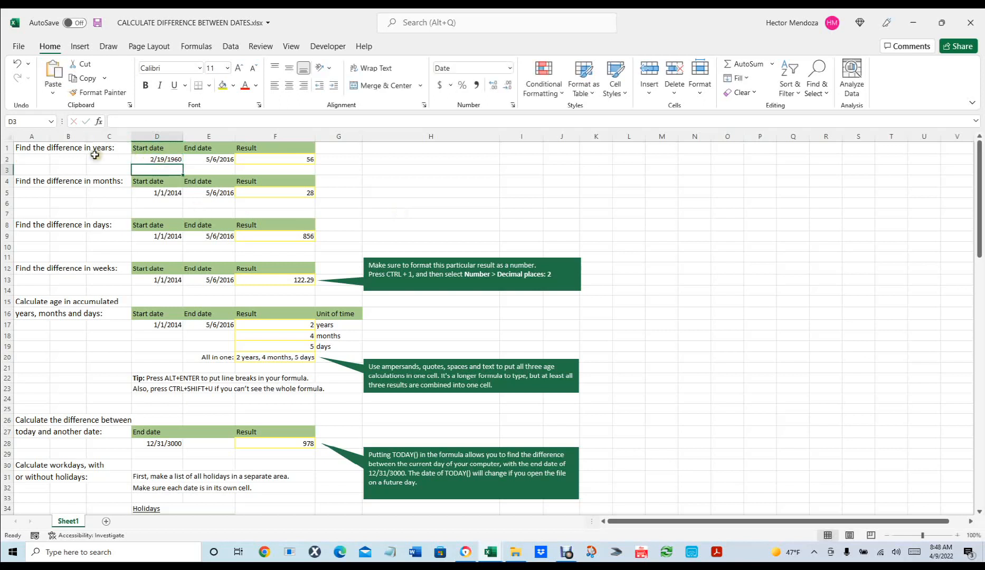